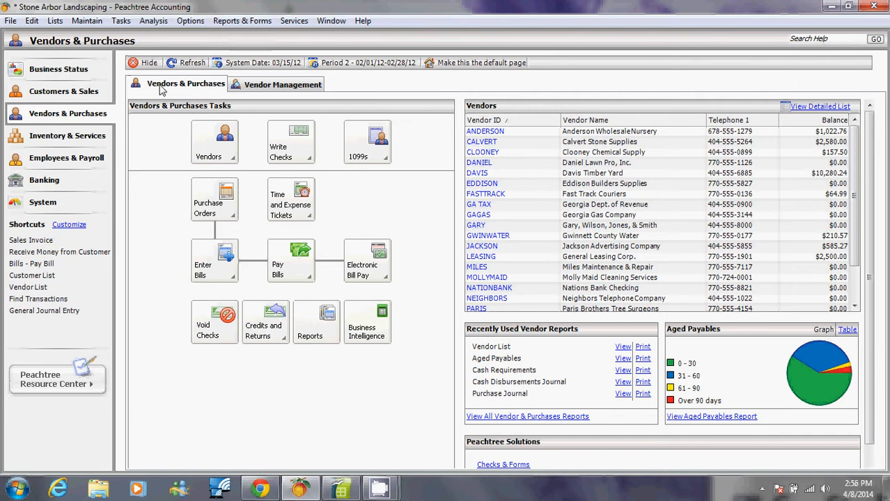
{"action": "left_click", "coordinate": [272, 85]}
{"action": "left_click", "coordinate": [195, 87]}
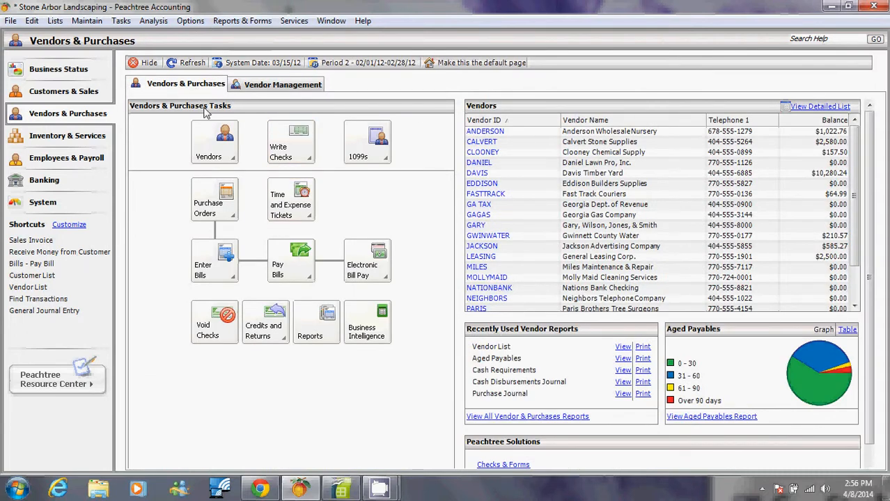
{"action": "left_click", "coordinate": [229, 158]}
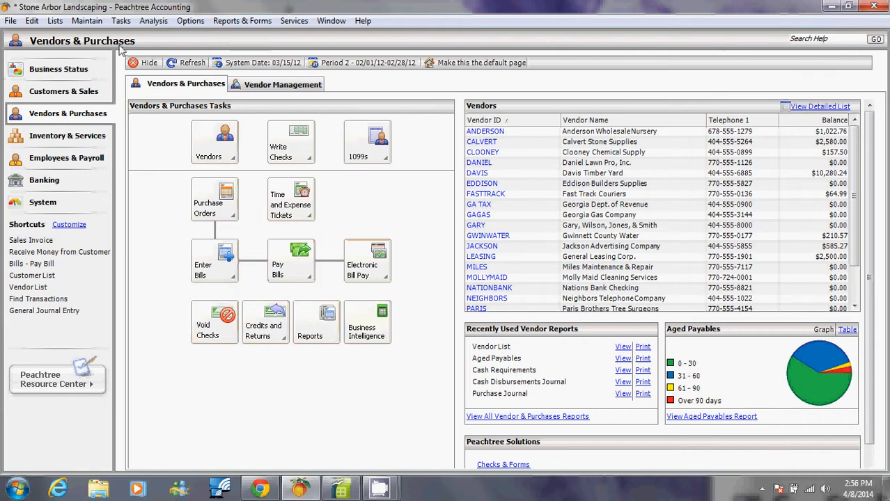
{"action": "left_click", "coordinate": [121, 21]}
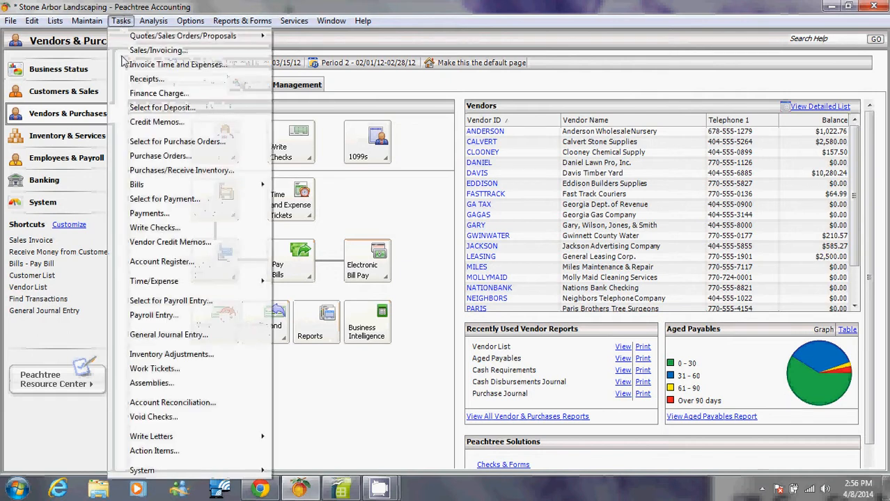
{"action": "mouse_move", "coordinate": [95, 24]}
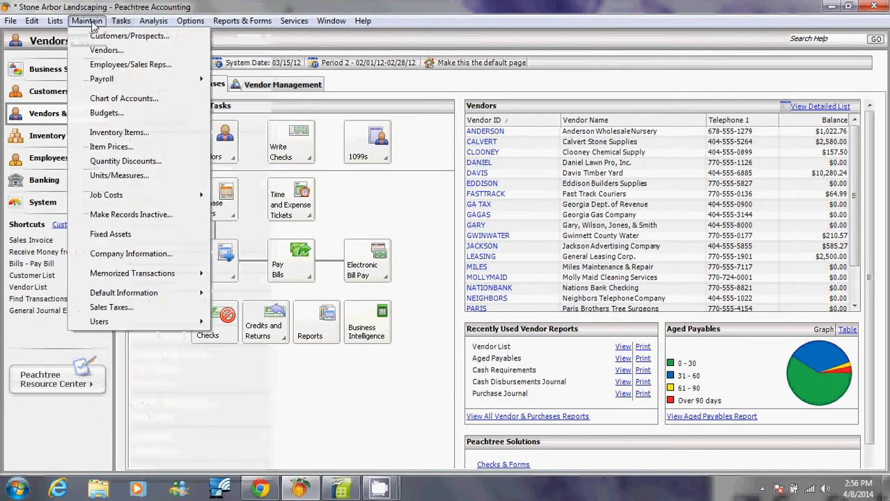
{"action": "left_click", "coordinate": [420, 174]}
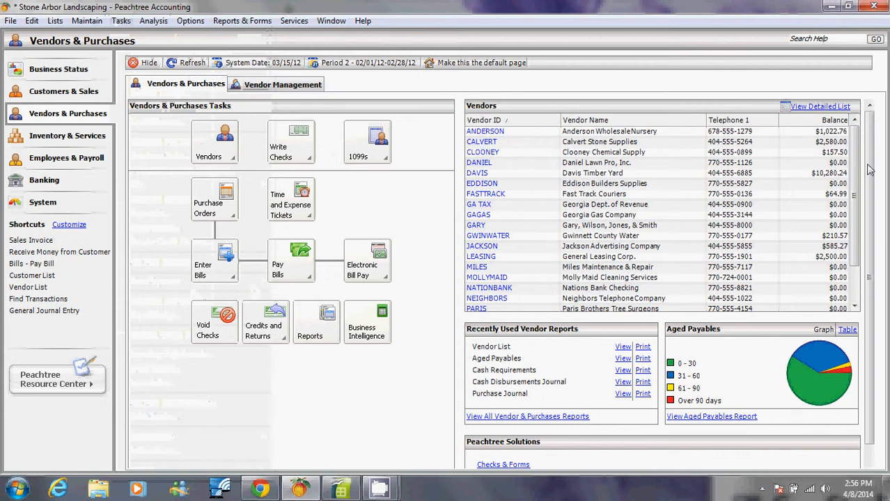
- Sort the Vendors list on the Vendors & Purchases page by balance in ascending order
{"action": "scroll", "coordinate": [858, 164], "scroll_direction": "down", "scroll_amount": 3}
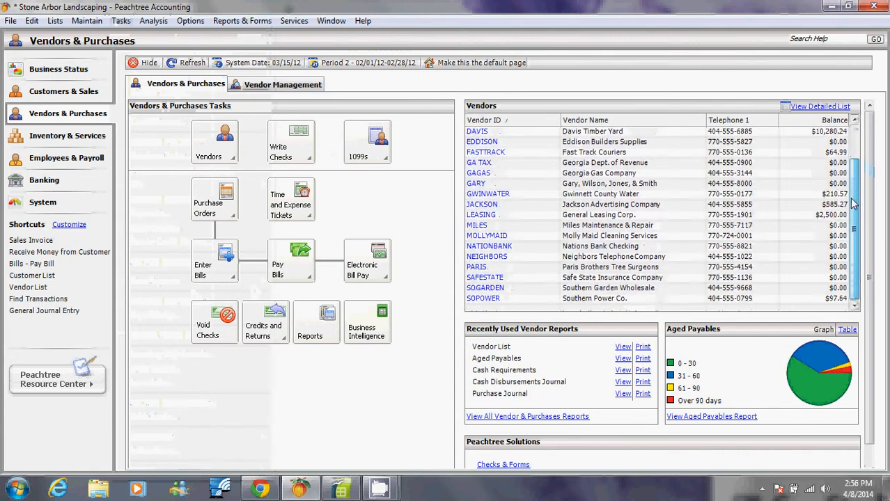
{"action": "scroll", "coordinate": [857, 163], "scroll_direction": "up", "scroll_amount": 3}
{"action": "left_click", "coordinate": [481, 122]}
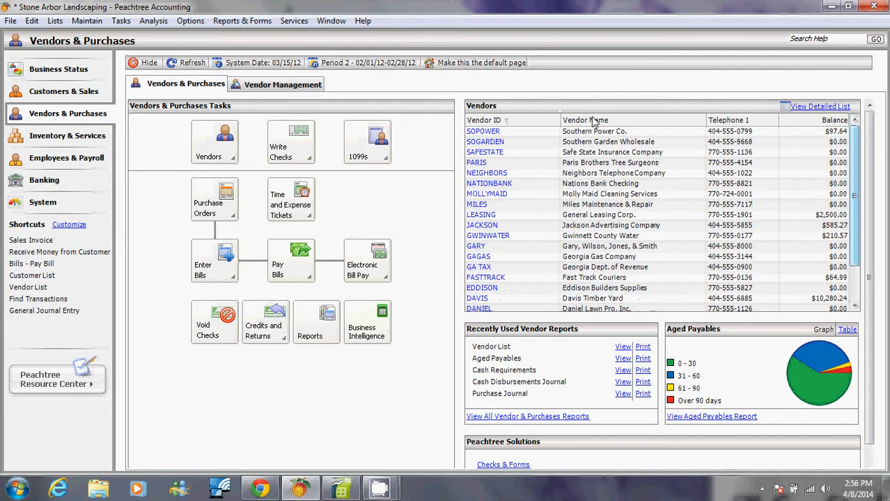
{"action": "left_click", "coordinate": [834, 120]}
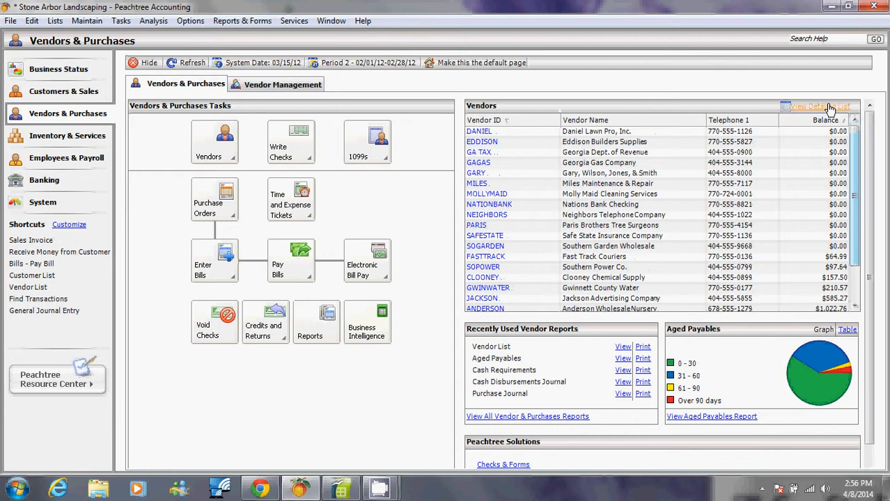
- In the detailed vendor list, sort the vendors by balance in ascending order and hide inactive records
{"action": "left_click", "coordinate": [830, 108]}
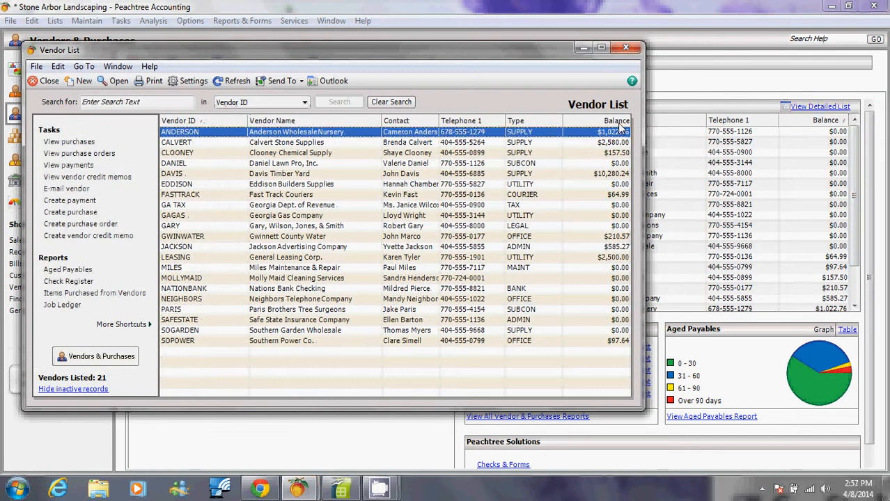
{"action": "left_click", "coordinate": [618, 122]}
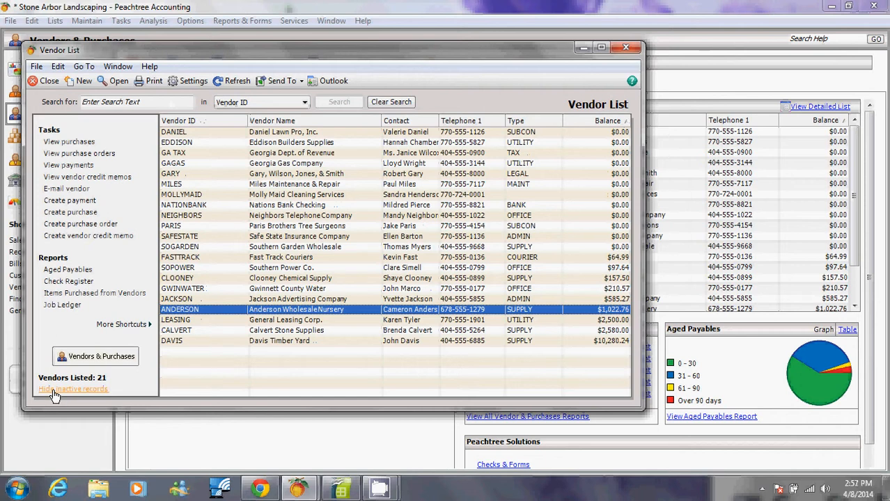
{"action": "left_click", "coordinate": [54, 391]}
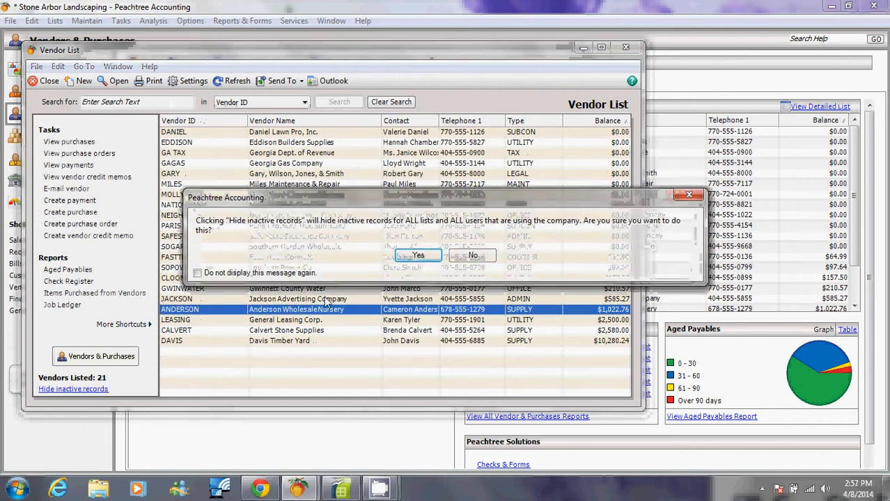
{"action": "left_click", "coordinate": [425, 256]}
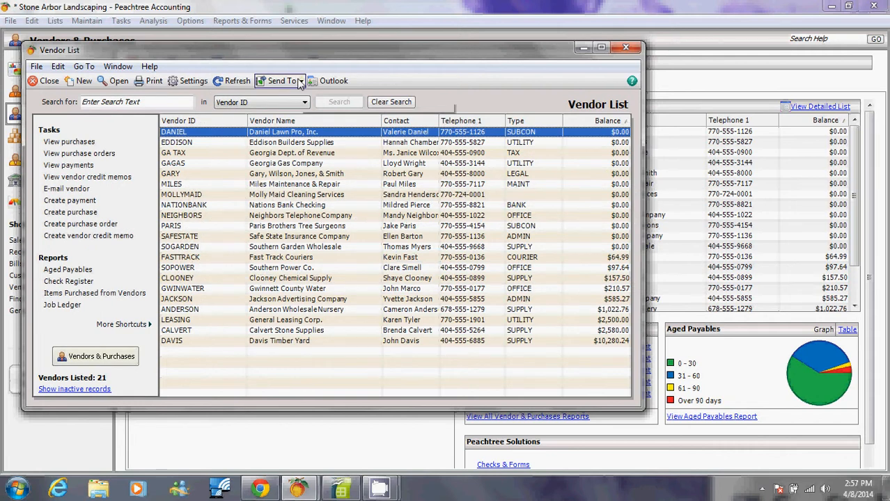
- Change the vendor list's displayed columns by adding Fax and removing Type
{"action": "left_click", "coordinate": [195, 82]}
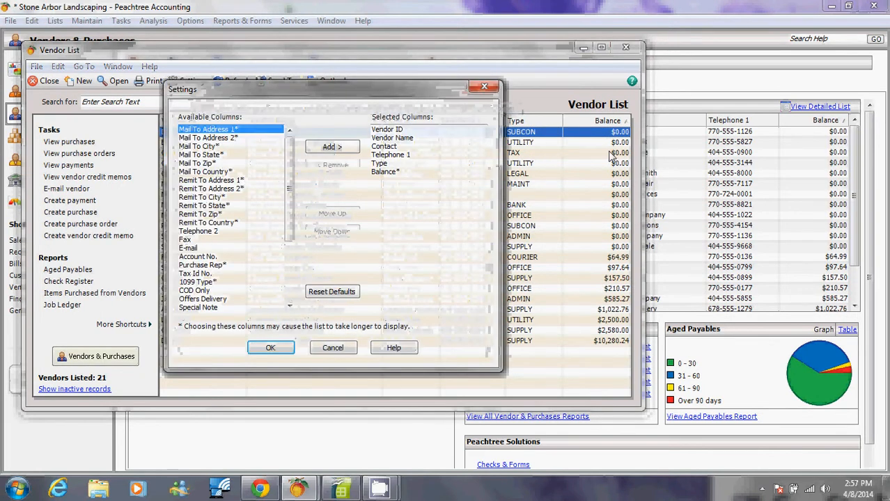
{"action": "left_click", "coordinate": [183, 241]}
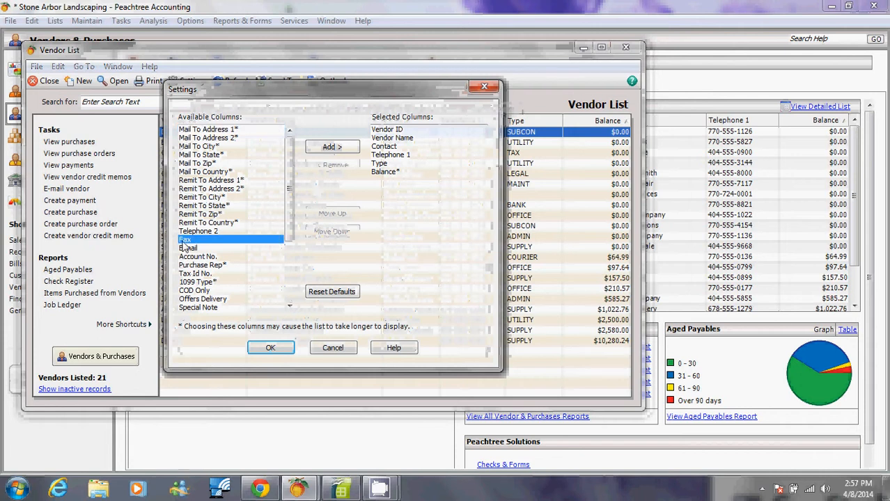
{"action": "left_click", "coordinate": [332, 149]}
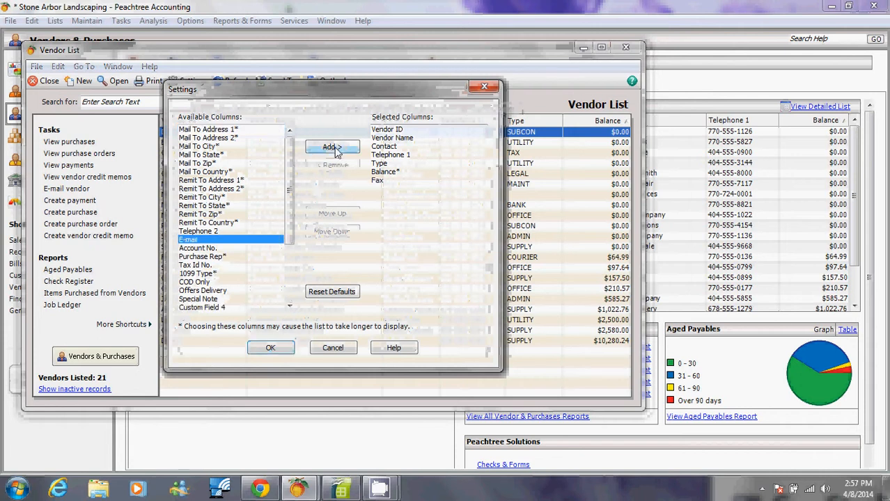
{"action": "left_click", "coordinate": [391, 163]}
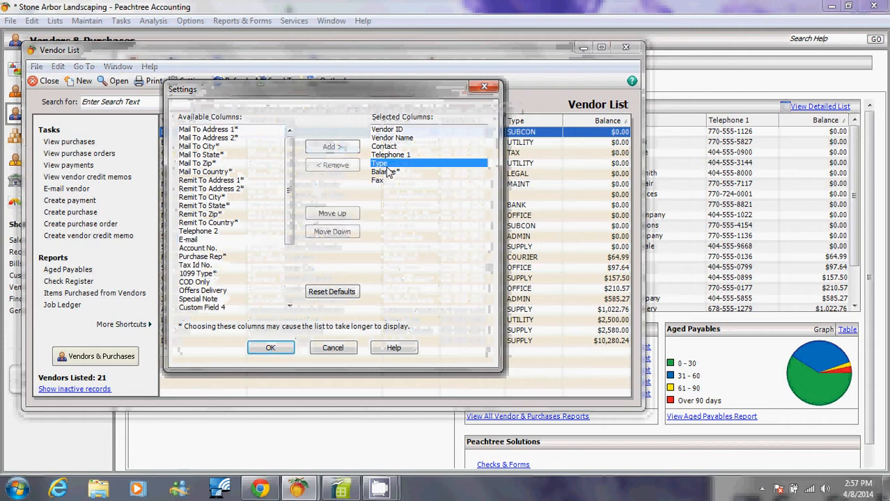
{"action": "left_click", "coordinate": [331, 169]}
{"action": "left_click", "coordinate": [269, 349]}
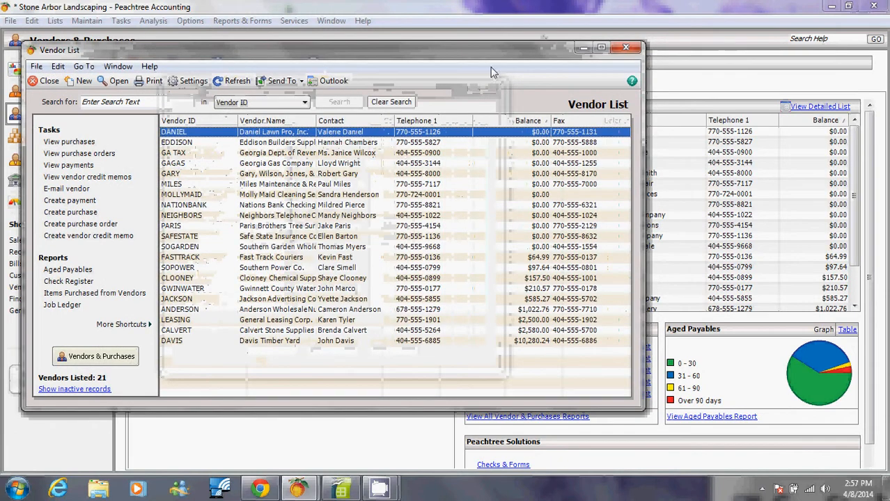
- Check the vendor list's export formats and view the Miles Maintenance & Repair record, closing the record and the list when done
{"action": "left_click", "coordinate": [300, 82]}
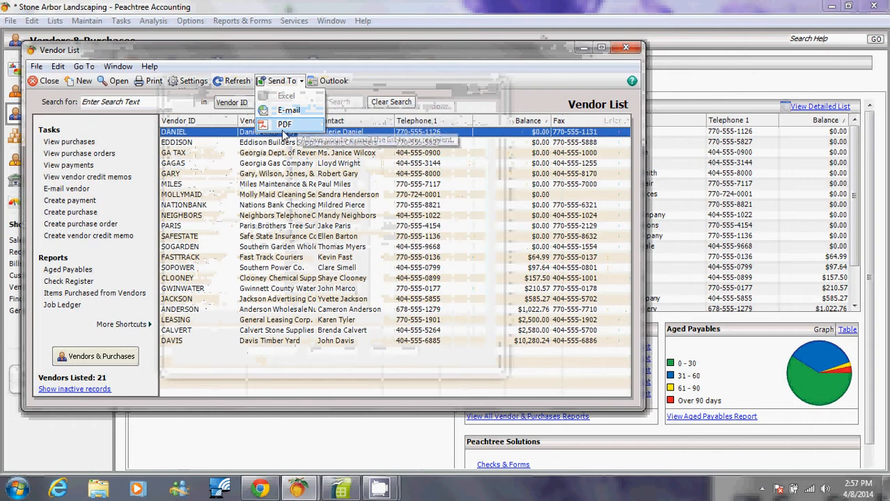
{"action": "left_click", "coordinate": [552, 183]}
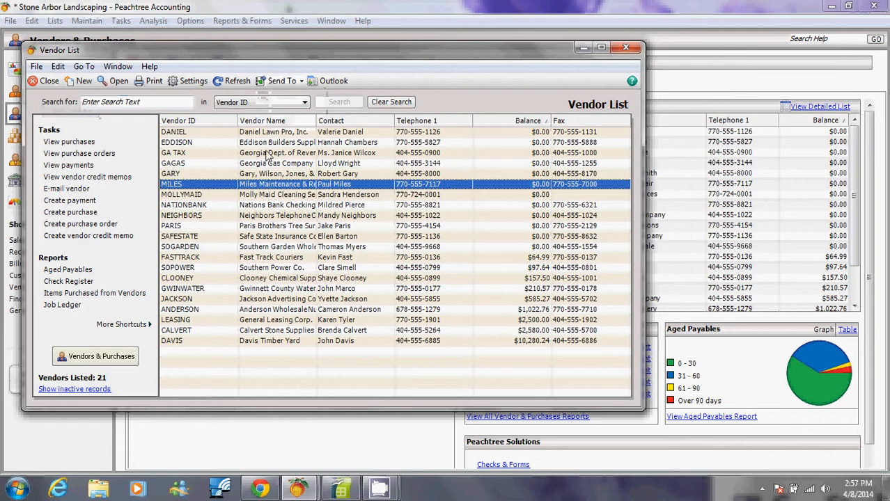
{"action": "double_click", "coordinate": [266, 186]}
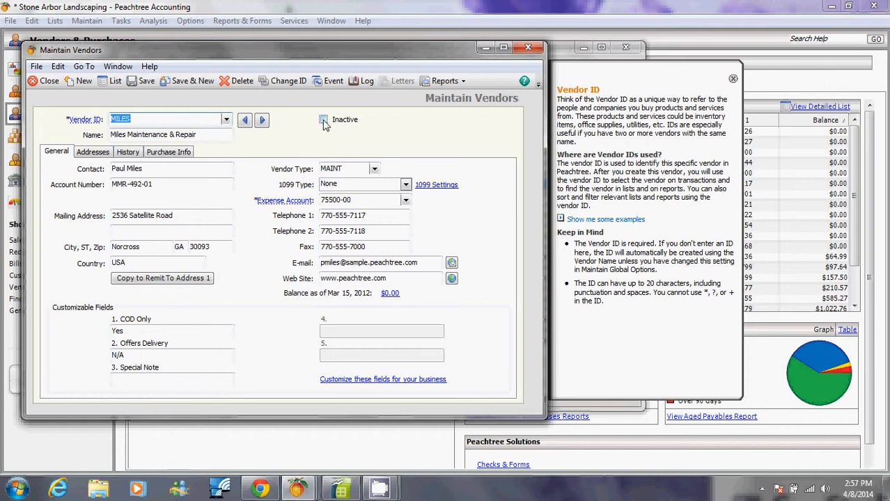
{"action": "left_click", "coordinate": [43, 81]}
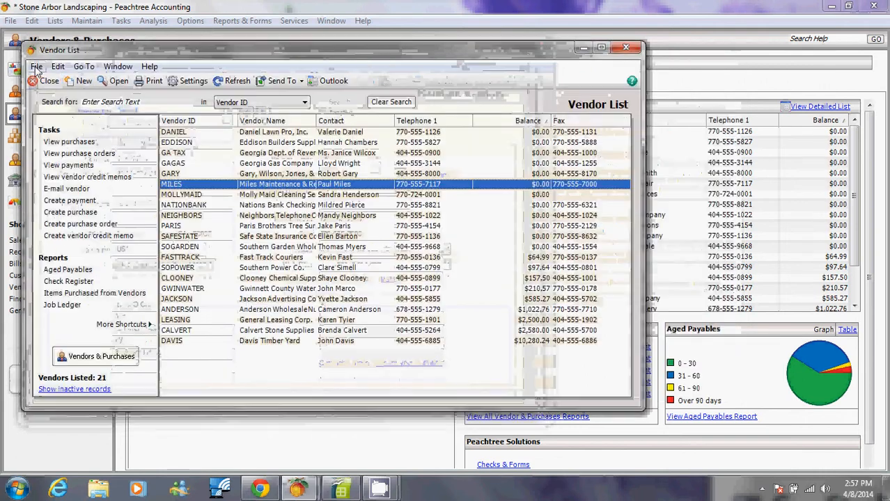
{"action": "left_click", "coordinate": [43, 81]}
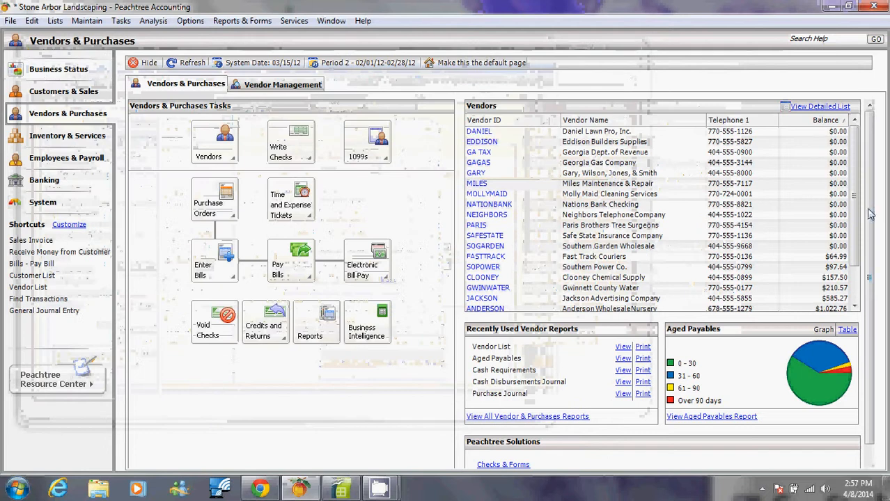
- View the recently used Vendor List report and close it
{"action": "scroll", "coordinate": [870, 223], "scroll_direction": "down", "scroll_amount": 2}
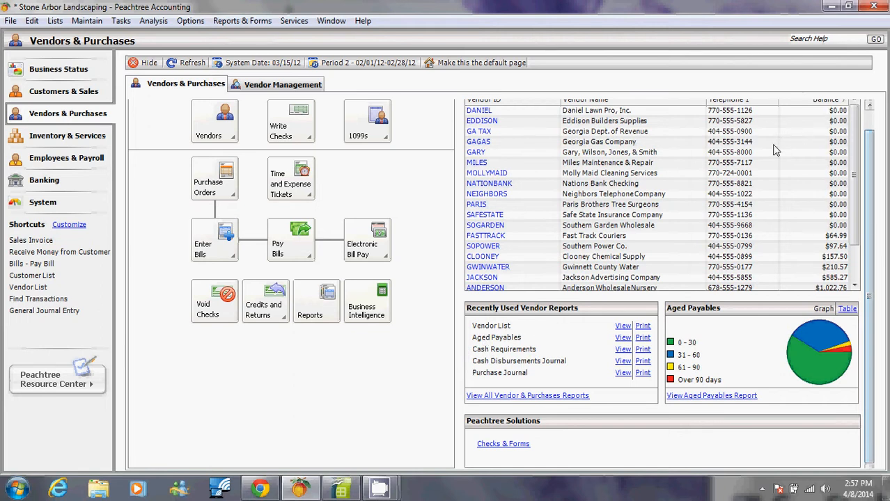
{"action": "left_click", "coordinate": [629, 328]}
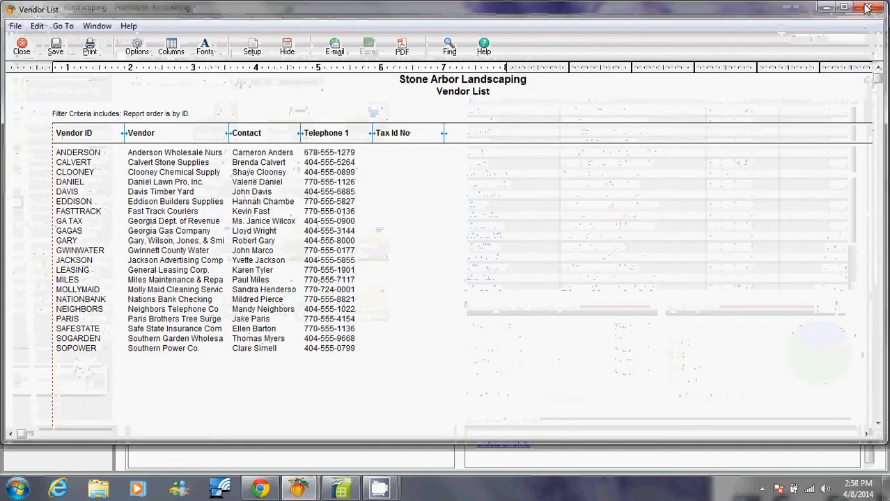
{"action": "left_click", "coordinate": [873, 7]}
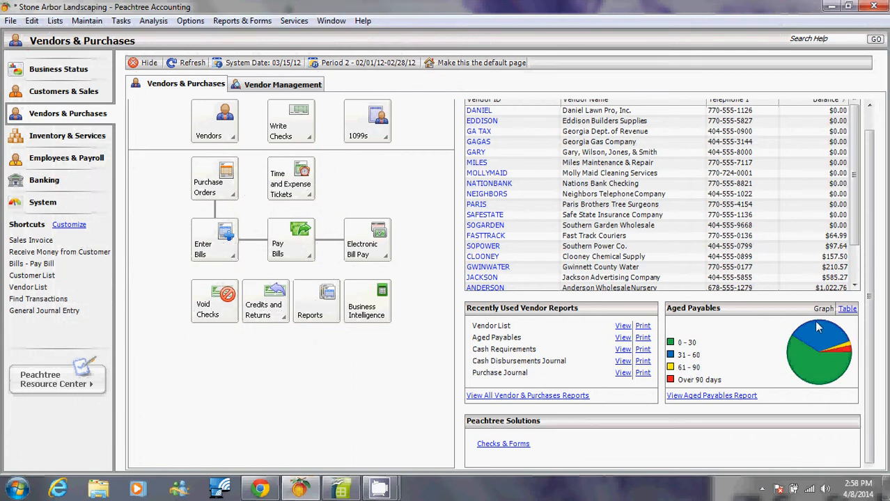
- Show Aged Payables as a table and review the full Aged Payables report with its options, leaving them unmodified
{"action": "left_click", "coordinate": [846, 312]}
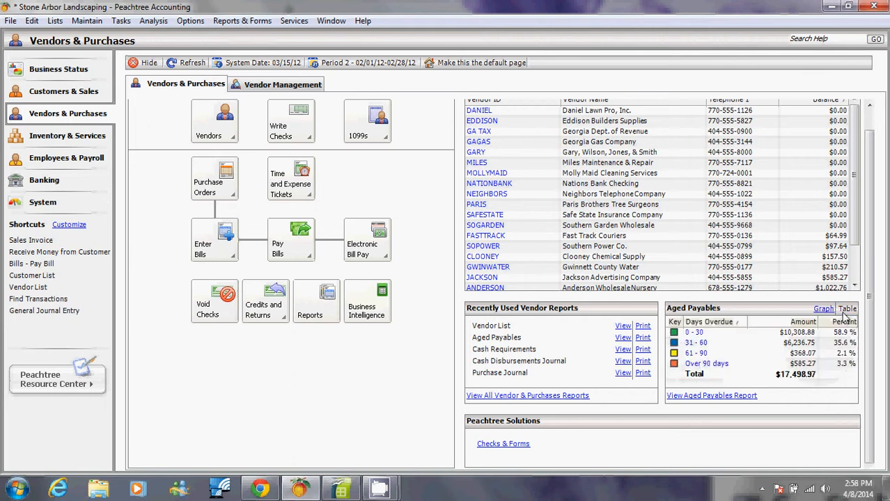
{"action": "left_click", "coordinate": [701, 396]}
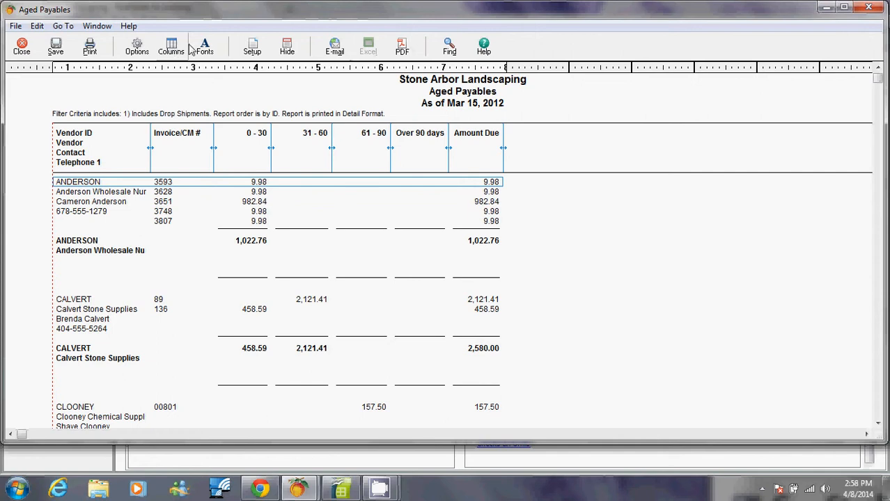
{"action": "left_click", "coordinate": [137, 46]}
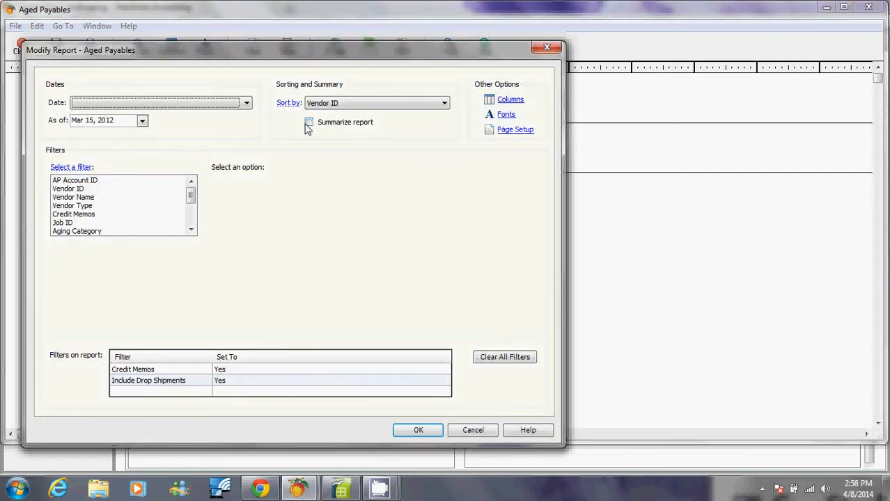
{"action": "left_click", "coordinate": [466, 430]}
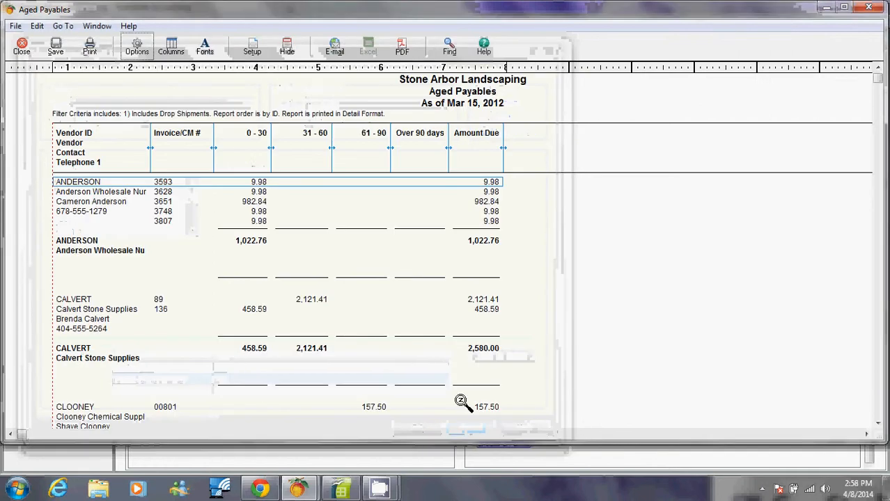
{"action": "left_click", "coordinate": [22, 47]}
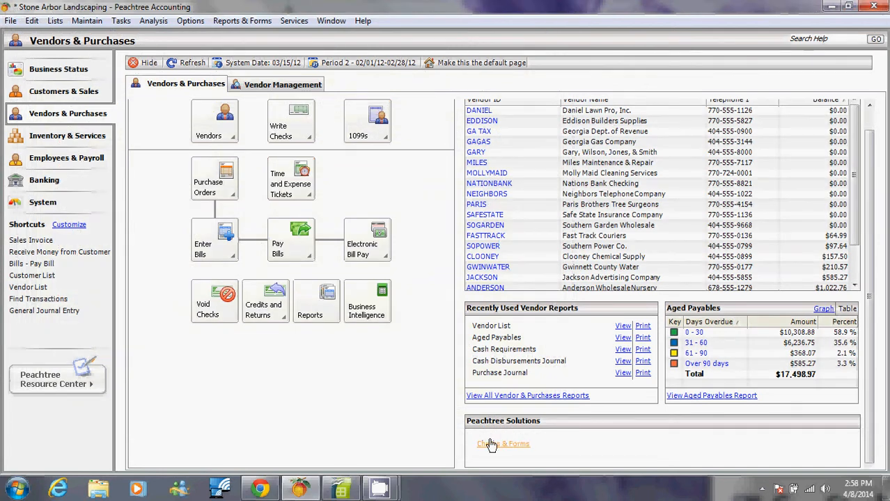
- Display the vendor management details for the vendor ANDERSON
{"action": "left_click", "coordinate": [256, 87]}
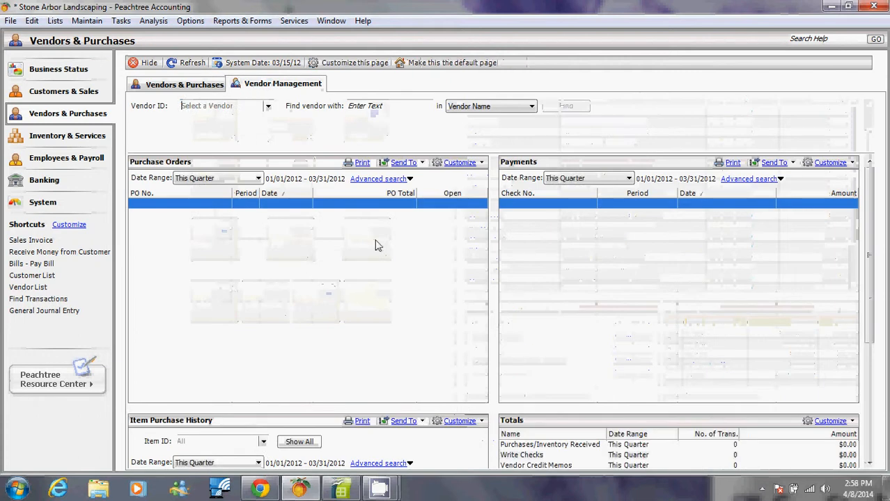
{"action": "left_click", "coordinate": [267, 107]}
{"action": "left_click", "coordinate": [232, 115]}
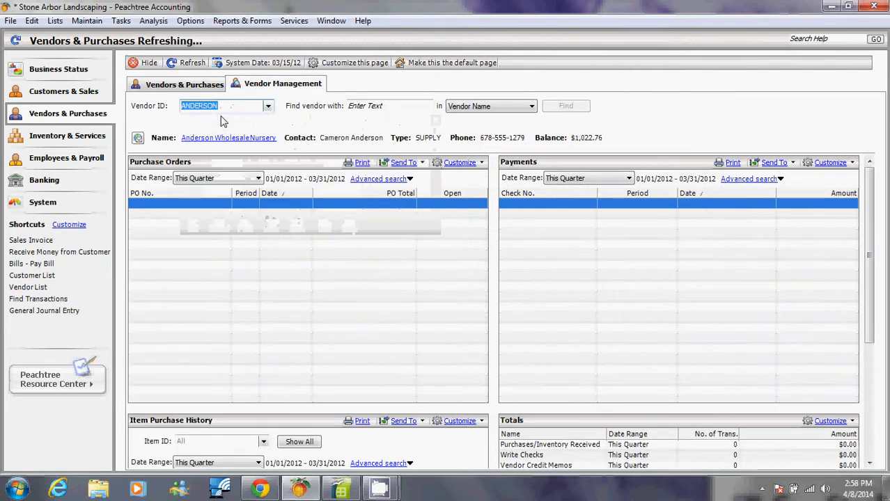
- Check which fields can be used to find a vendor, leaving the search by Vendor Name
{"action": "left_click", "coordinate": [458, 107]}
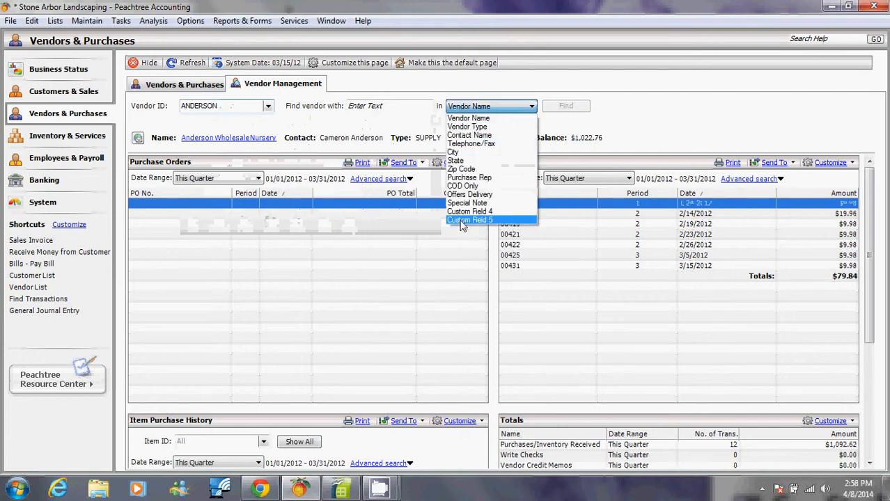
{"action": "left_click", "coordinate": [296, 122]}
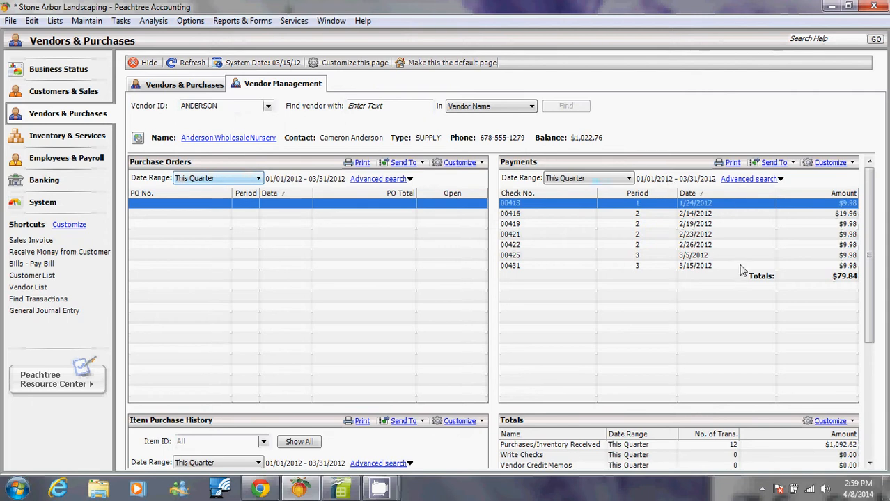
- Filter the Payments list to Today, and set its date range to All Transactions
{"action": "left_click", "coordinate": [569, 182]}
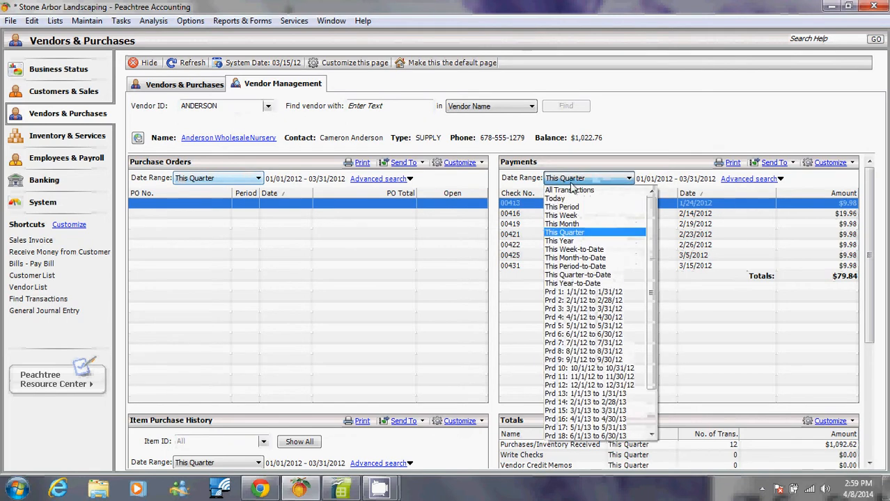
{"action": "left_click", "coordinate": [569, 200]}
{"action": "left_click", "coordinate": [570, 179]}
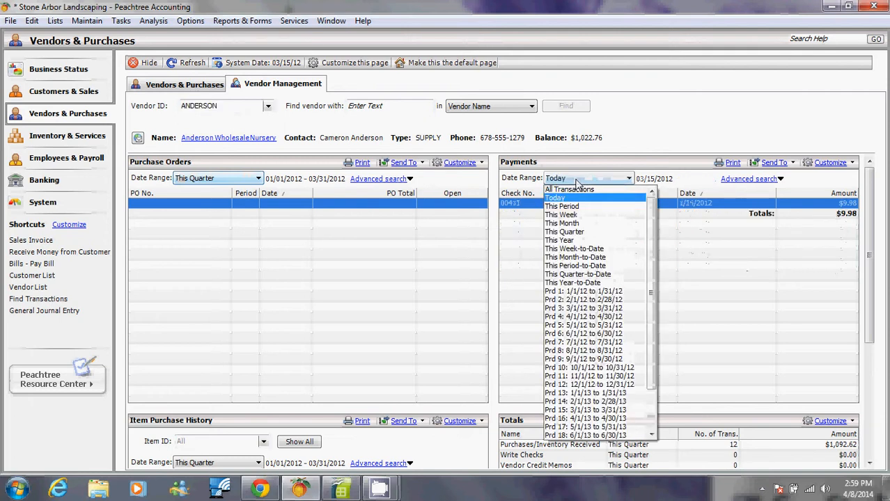
{"action": "left_click", "coordinate": [567, 190]}
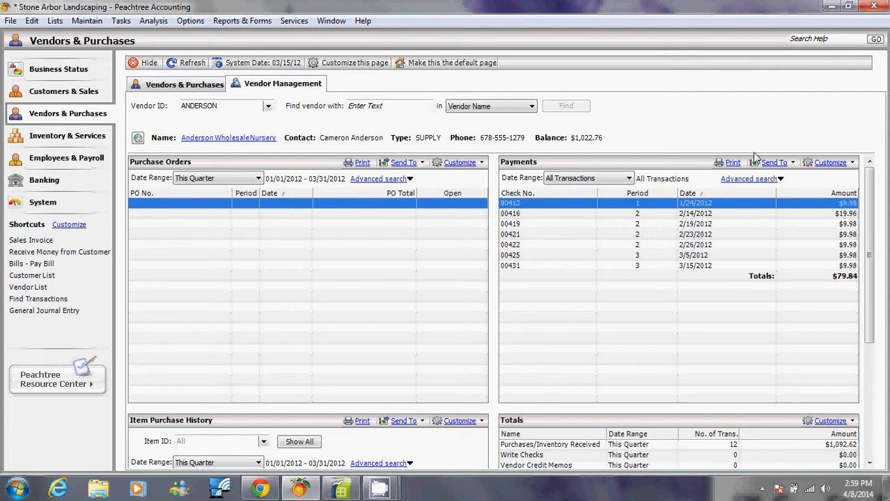
- Export the Payments list to the Desktop as a PDF named Payments for ANDERSON
{"action": "left_click", "coordinate": [772, 162]}
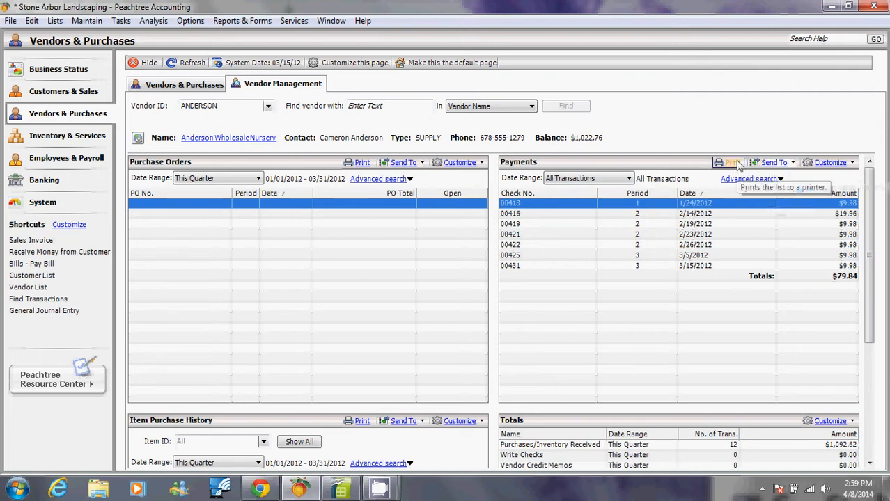
{"action": "left_click", "coordinate": [783, 163]}
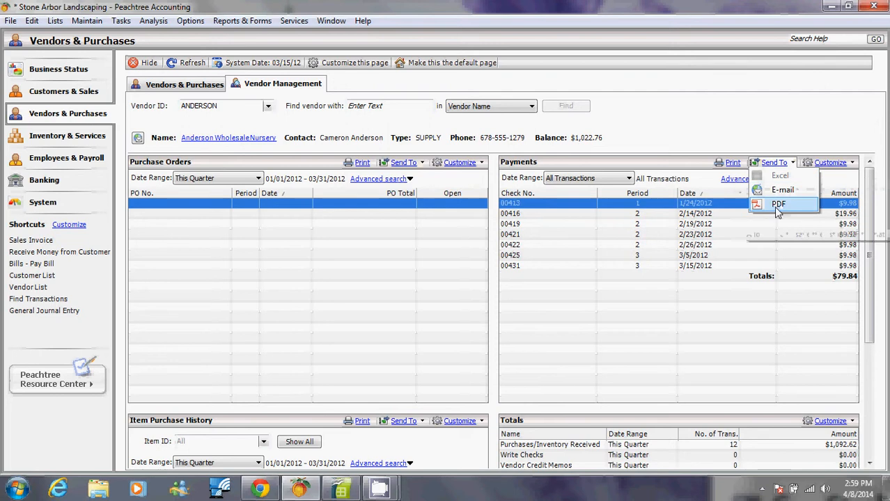
{"action": "left_click", "coordinate": [777, 207]}
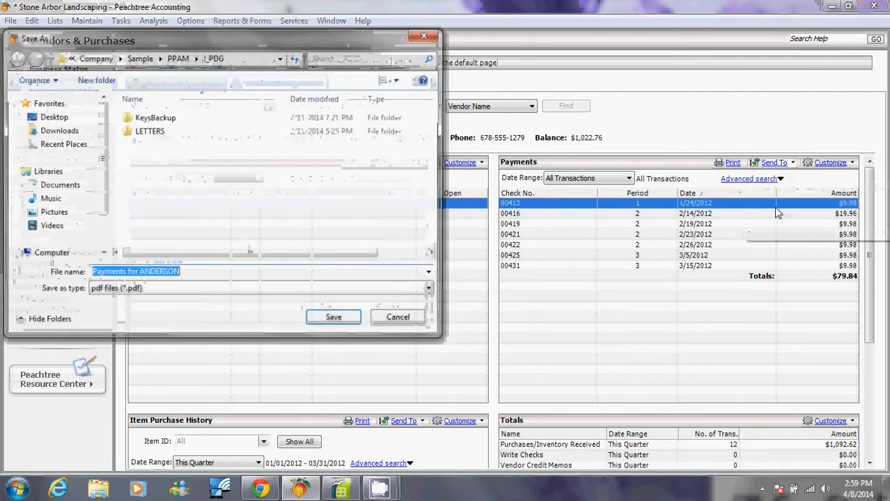
{"action": "left_click", "coordinate": [44, 118]}
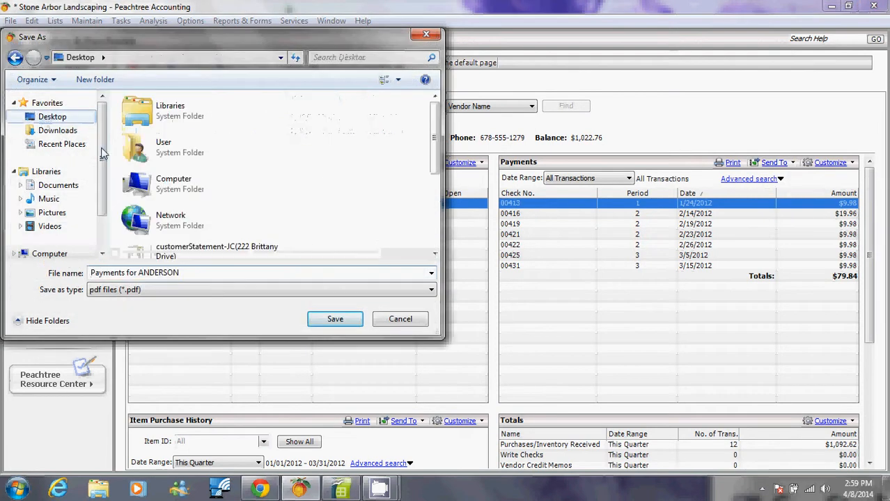
{"action": "left_click", "coordinate": [335, 321]}
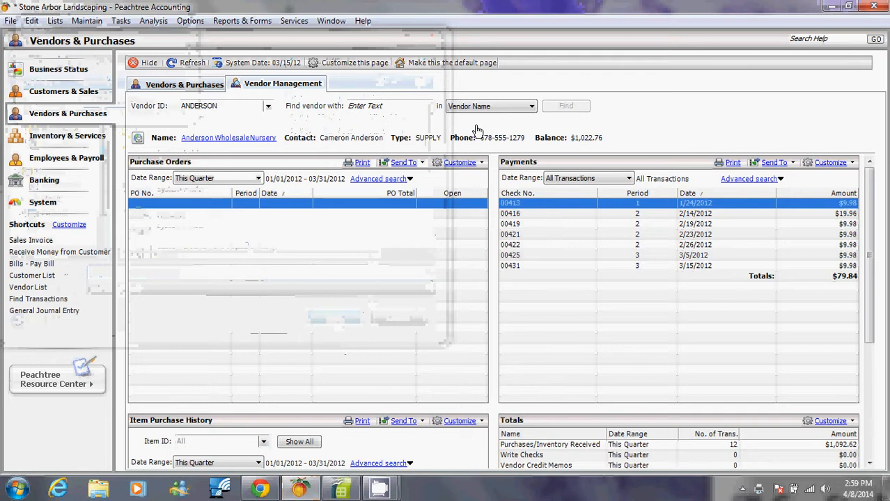
- View the exported Payments for ANDERSON PDF from the desktop, close it and return to Peachtree
{"action": "left_click", "coordinate": [831, 6]}
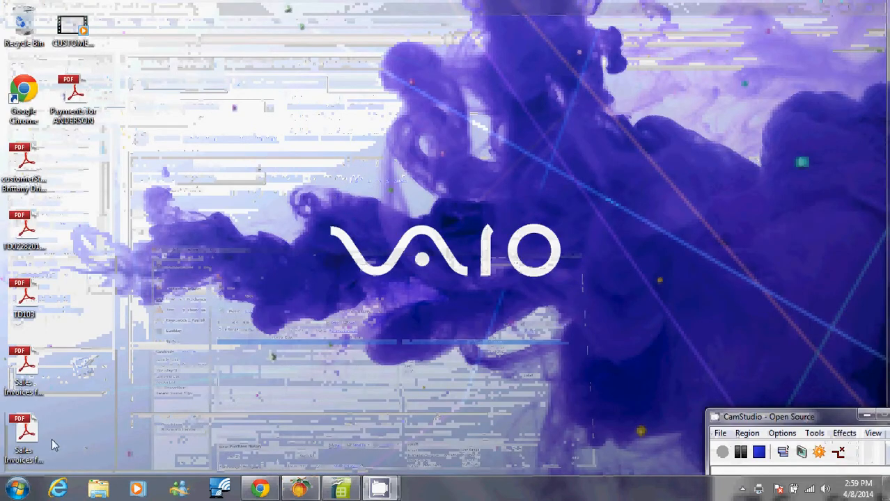
{"action": "double_click", "coordinate": [83, 101]}
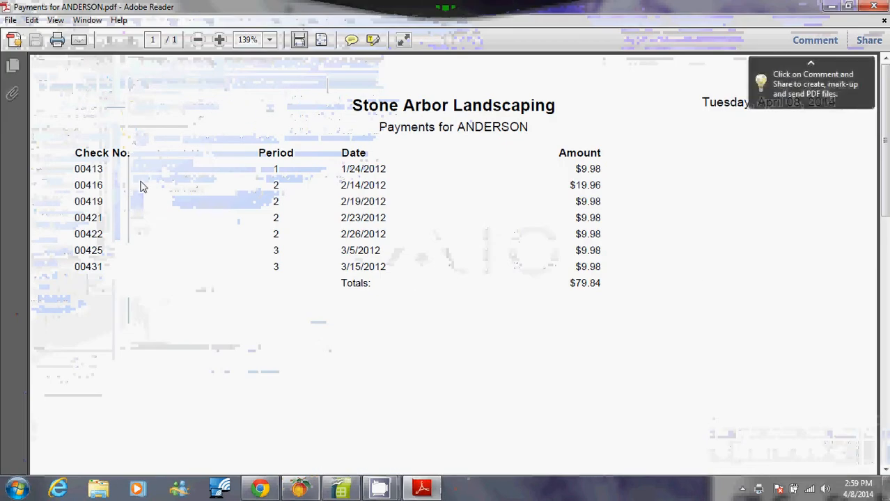
{"action": "left_click", "coordinate": [872, 7]}
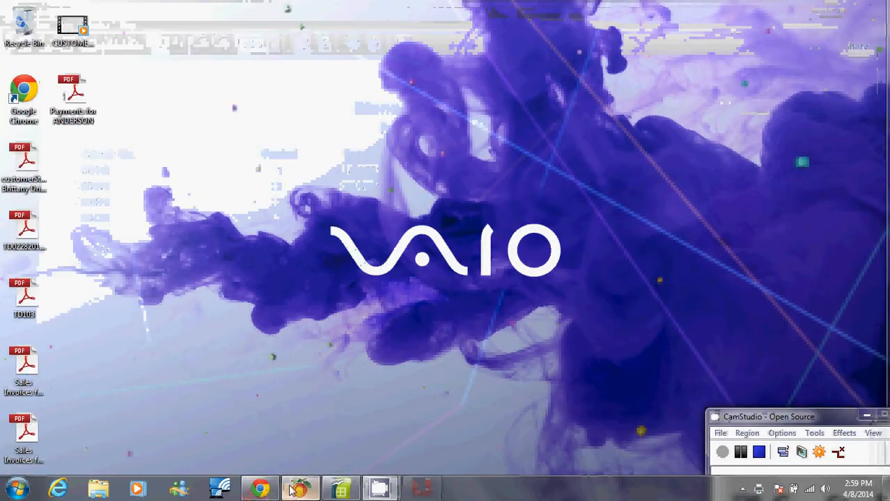
{"action": "left_click", "coordinate": [296, 490]}
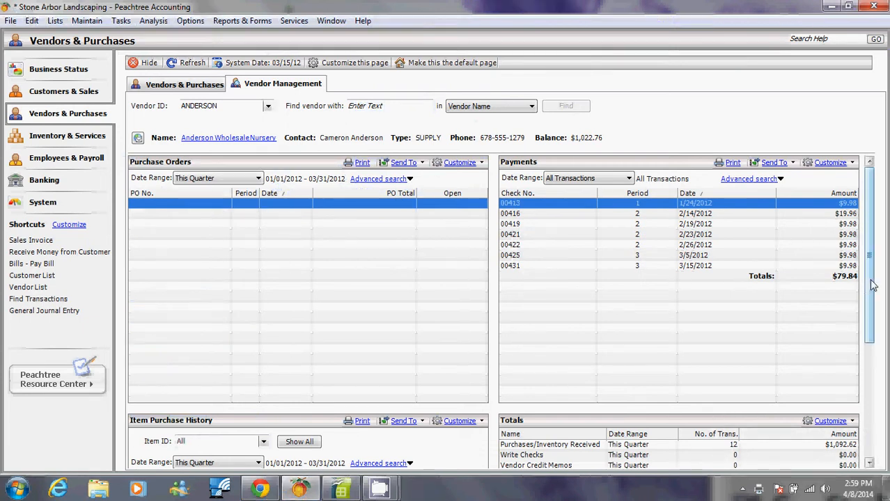
- Customize the Vendor Management page by replacing the Totals section with Expense Tickets, and check the updated page
{"action": "left_click_drag", "start_coordinate": [866, 285], "coordinate": [867, 319]}
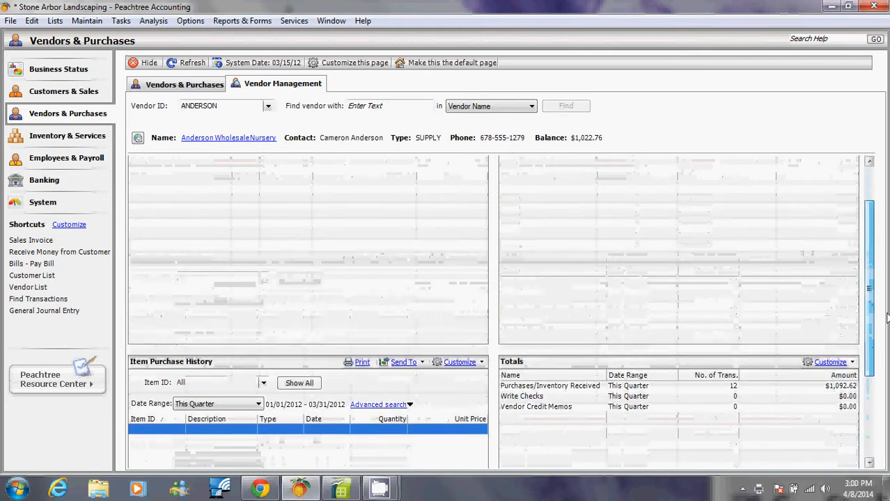
{"action": "left_click", "coordinate": [346, 65]}
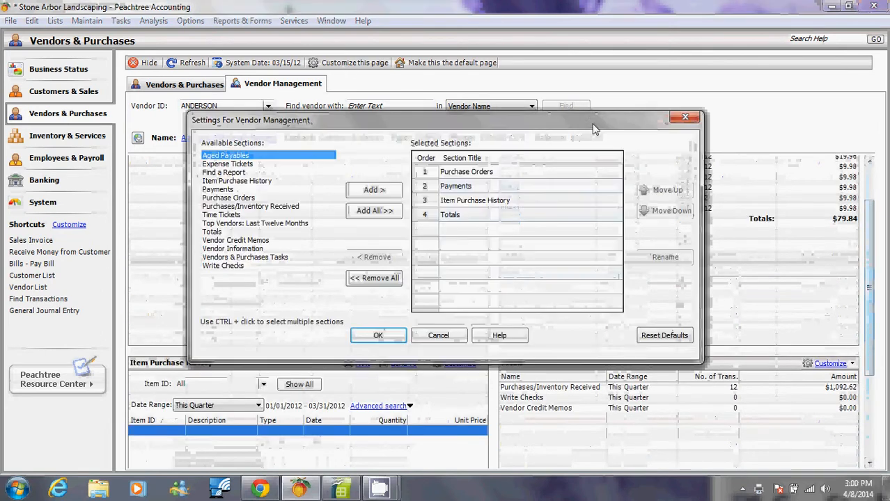
{"action": "left_click", "coordinate": [471, 214]}
{"action": "left_click", "coordinate": [369, 259]}
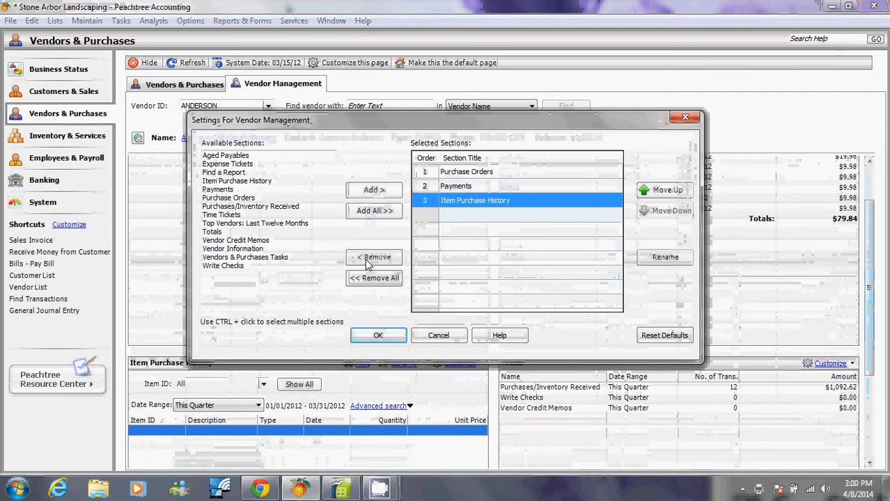
{"action": "left_click", "coordinate": [222, 165]}
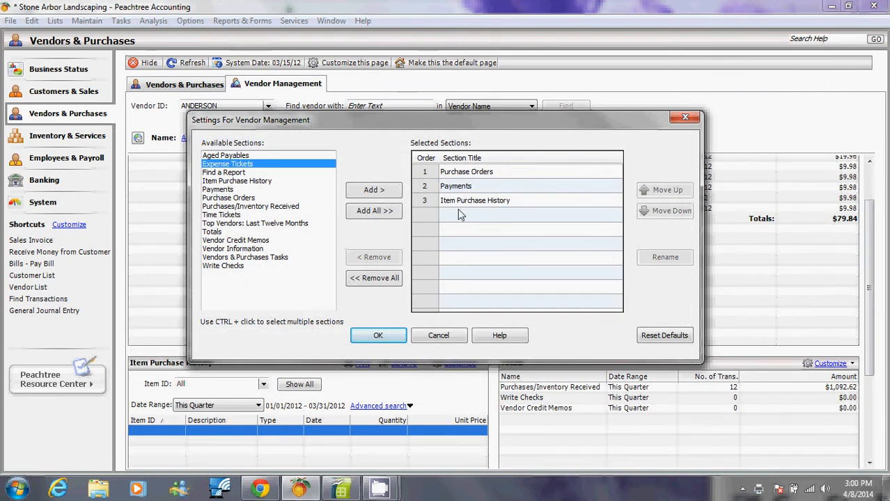
{"action": "left_click", "coordinate": [369, 193]}
{"action": "left_click", "coordinate": [390, 336]}
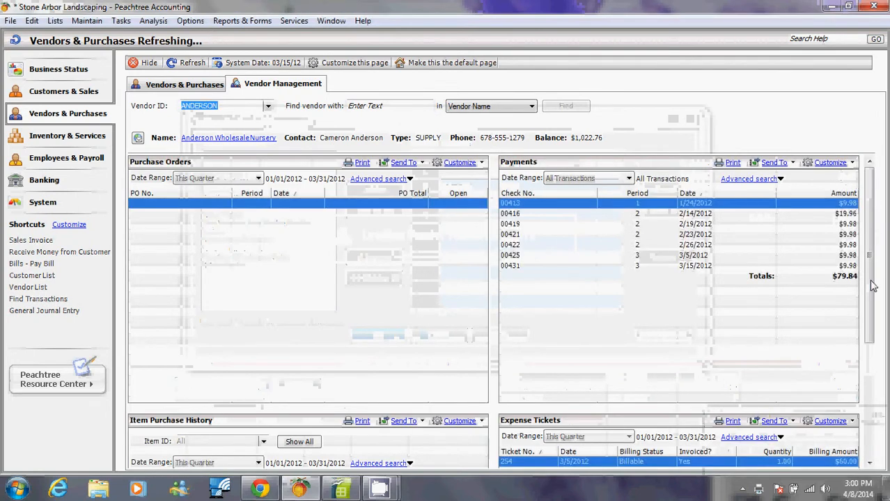
{"action": "scroll", "coordinate": [870, 258], "scroll_direction": "down", "scroll_amount": 3}
{"action": "scroll", "coordinate": [875, 273], "scroll_direction": "up", "scroll_amount": 3}
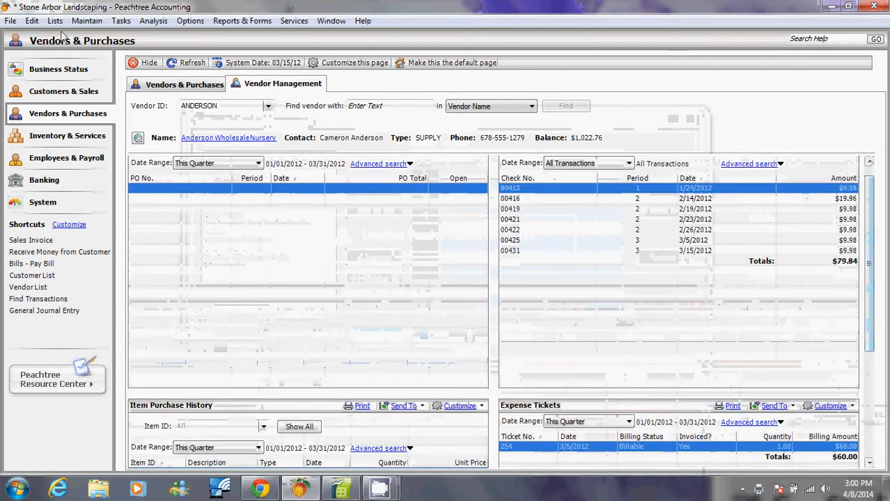
{"action": "left_click", "coordinate": [32, 21]}
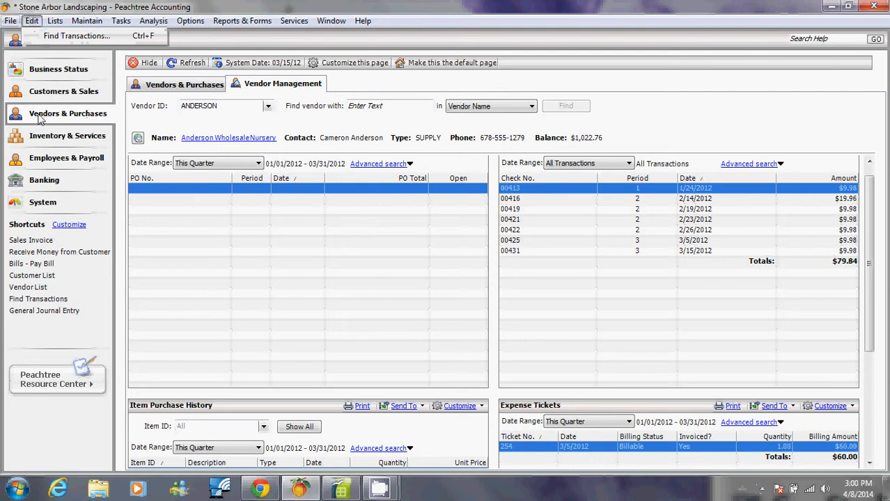
{"action": "left_click", "coordinate": [239, 216]}
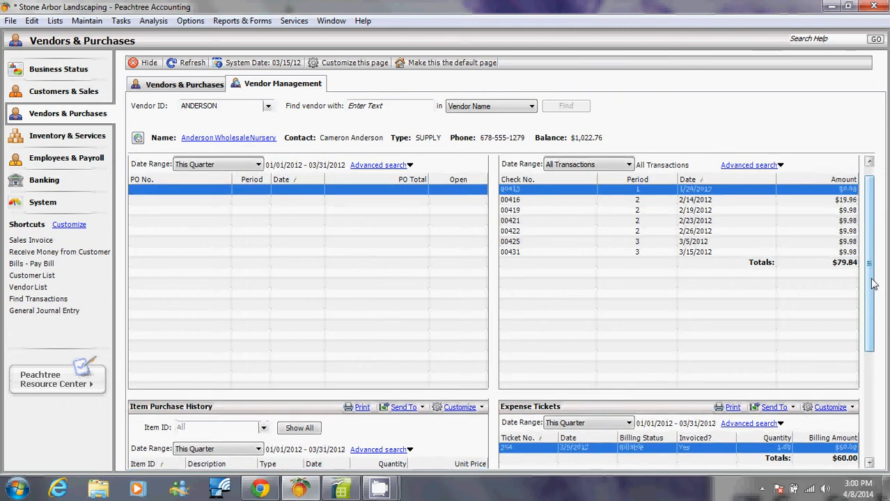
{"action": "left_click_drag", "start_coordinate": [875, 289], "coordinate": [875, 264]}
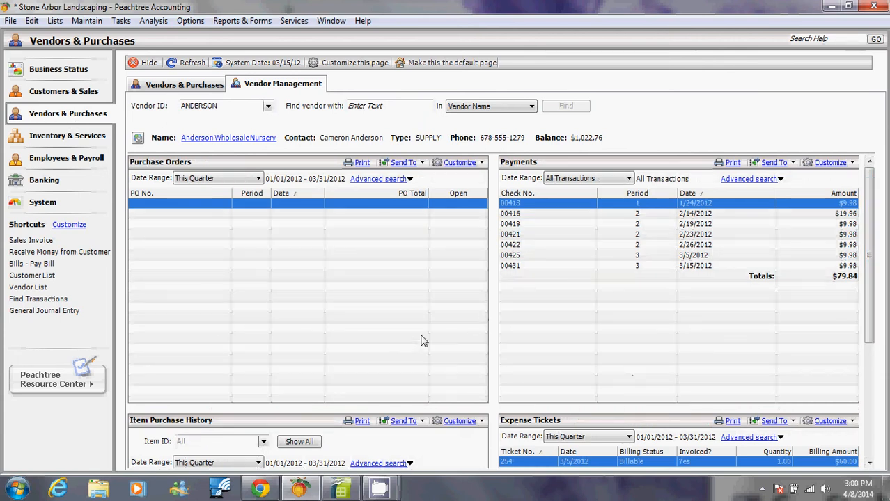
{"action": "mouse_move", "coordinate": [381, 492]}
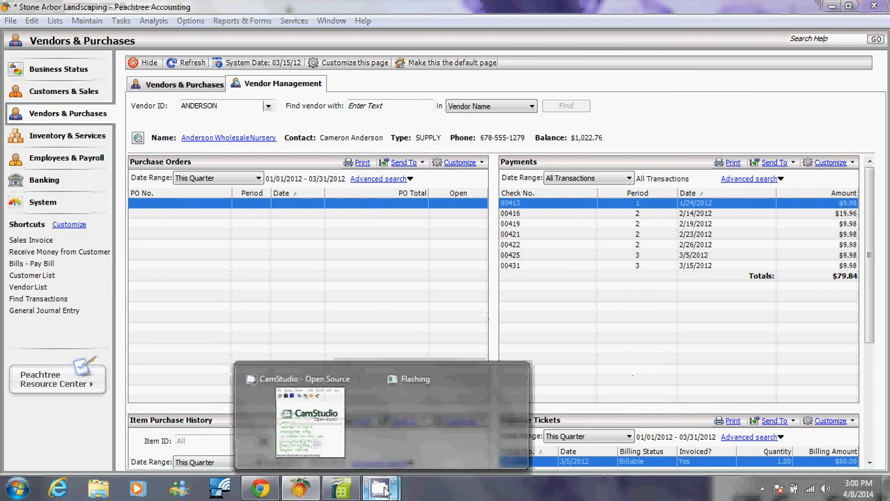